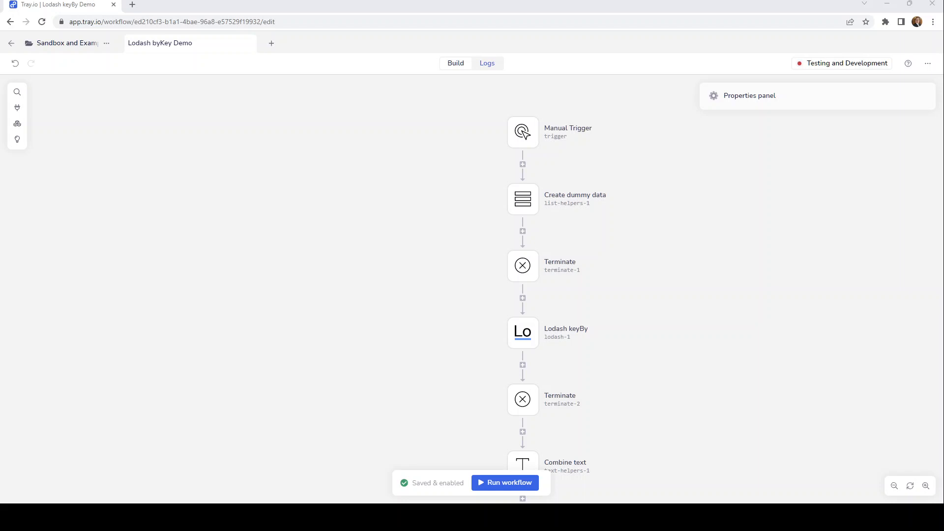
# Examine the full output of the Create dummy data step in the logs of the 7:28:53 PM execution.
pyautogui.click(490, 64)
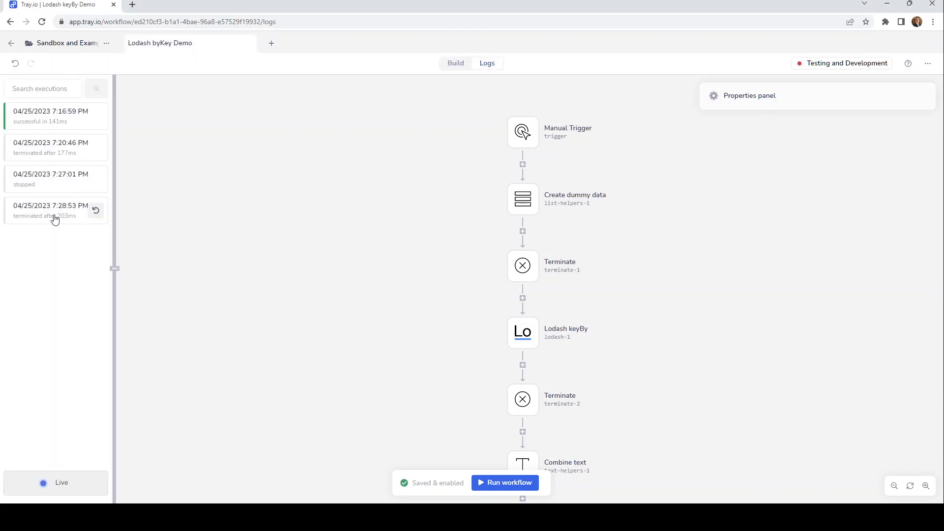
pyautogui.click(55, 219)
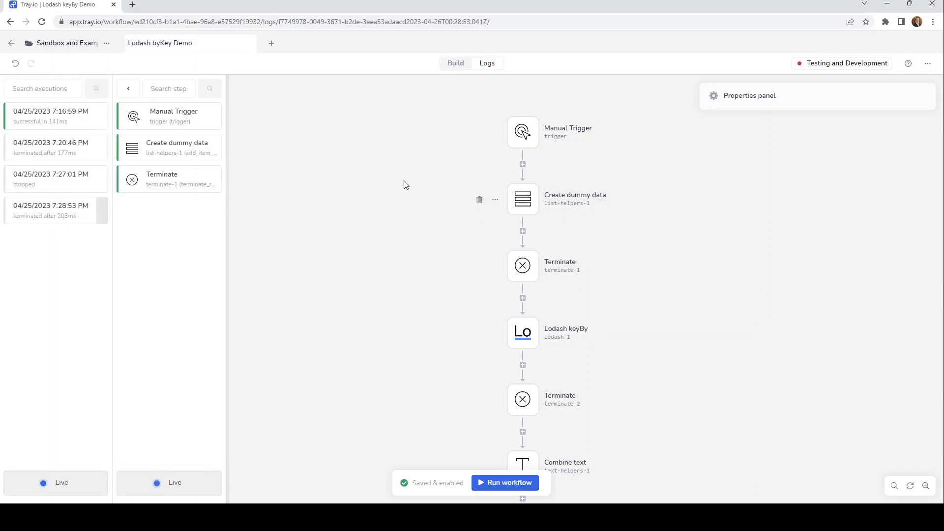
pyautogui.click(174, 157)
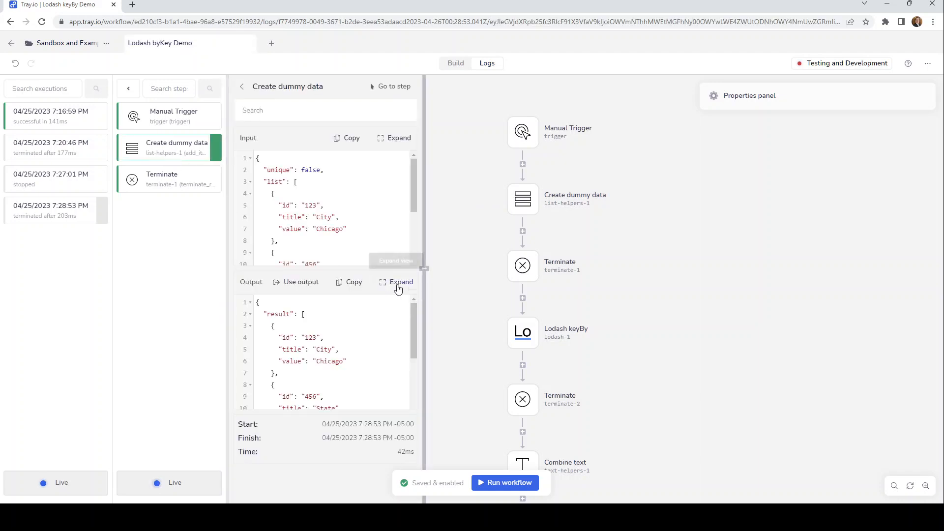
pyautogui.click(389, 283)
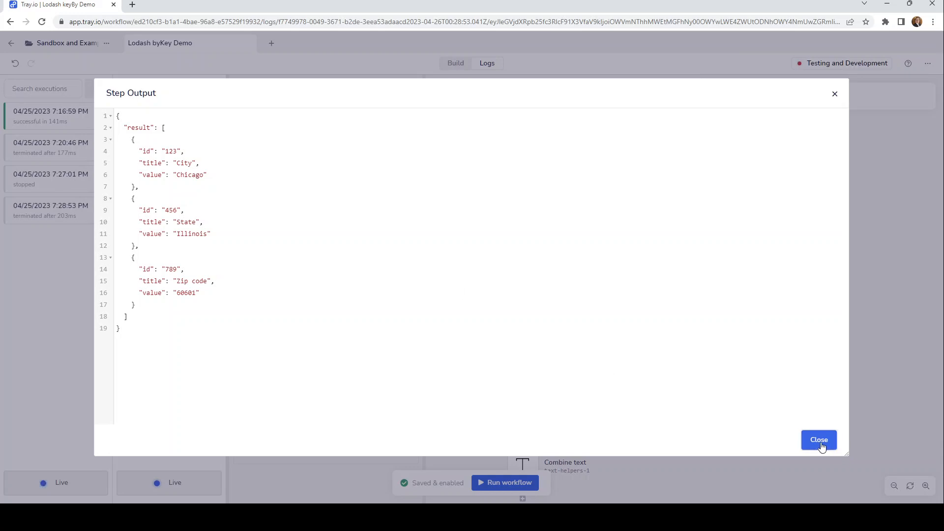
pyautogui.click(820, 443)
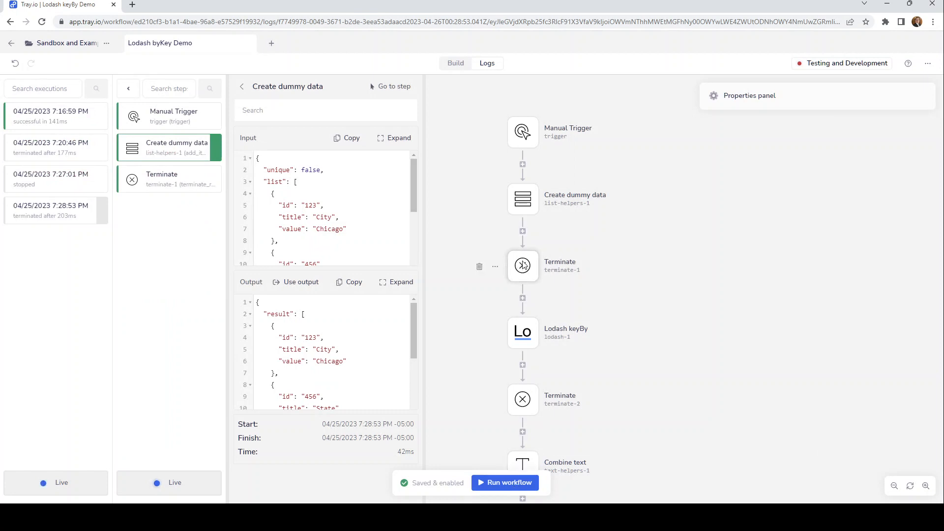
# Delete the terminate-1 step between Create dummy data and Lodash keyBy, and run the workflow.
pyautogui.click(495, 266)
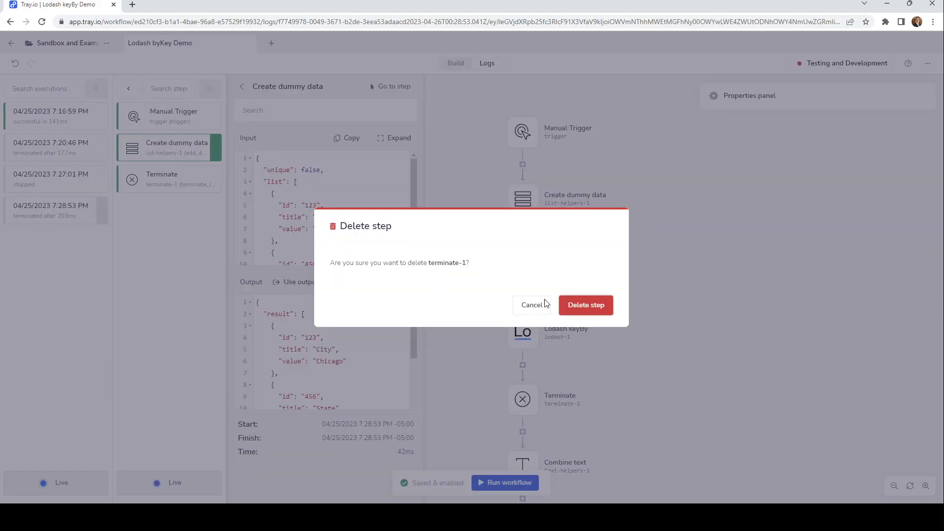
pyautogui.click(587, 305)
pyautogui.click(510, 484)
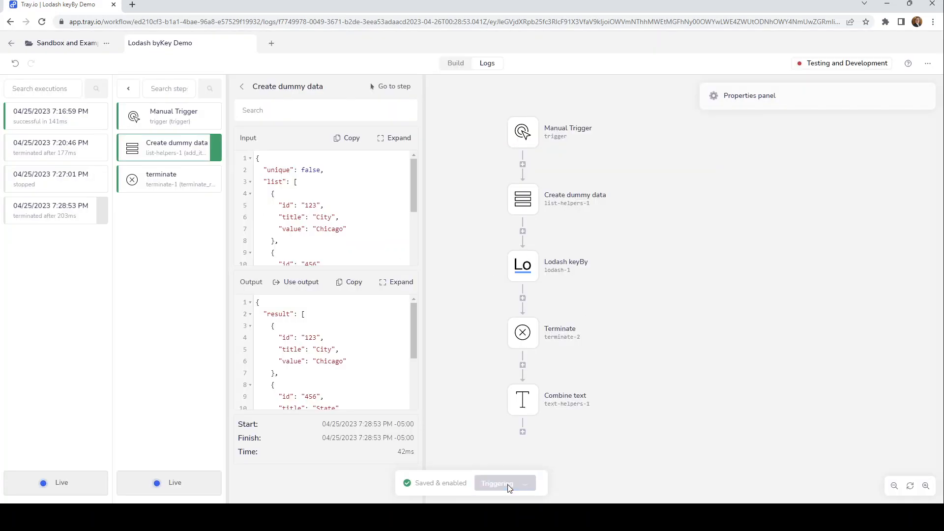
# Review the Lodash keyBy step's inputs and its available operations.
pyautogui.click(531, 274)
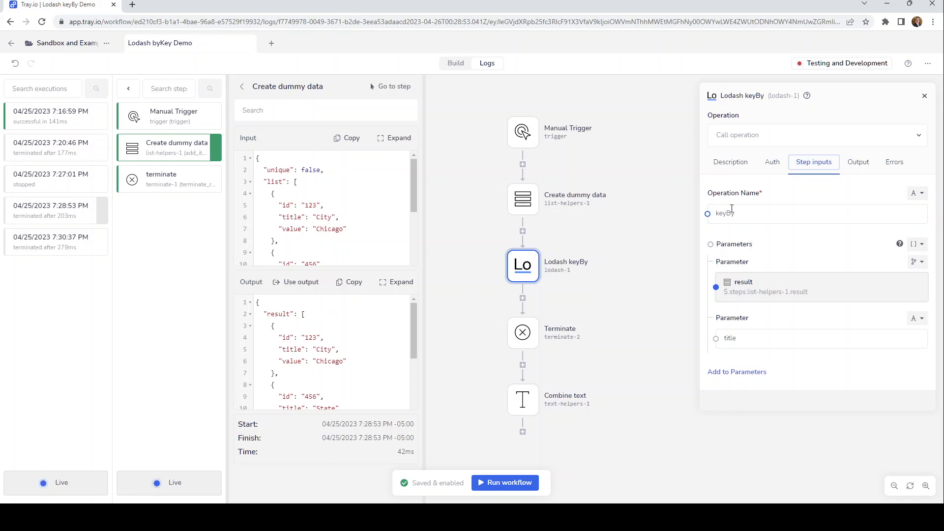
pyautogui.moveTo(738, 259)
pyautogui.click(748, 135)
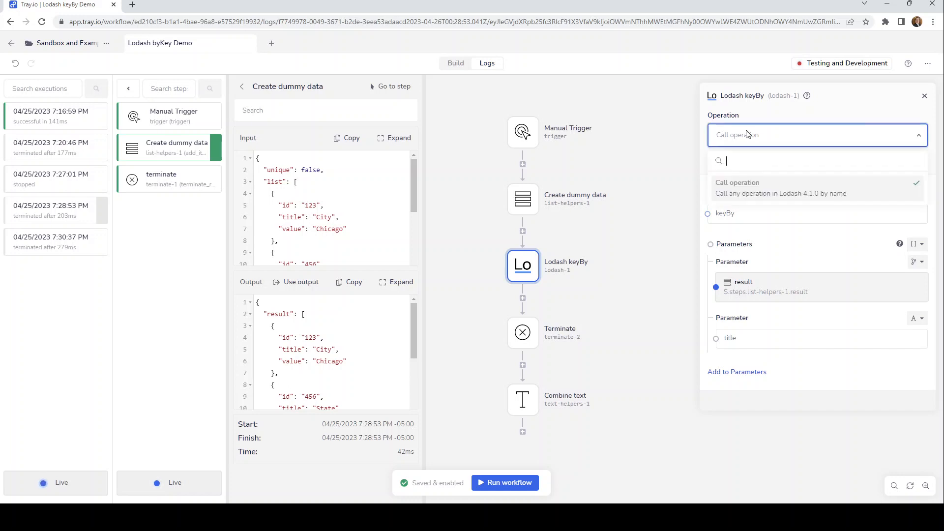
pyautogui.click(773, 133)
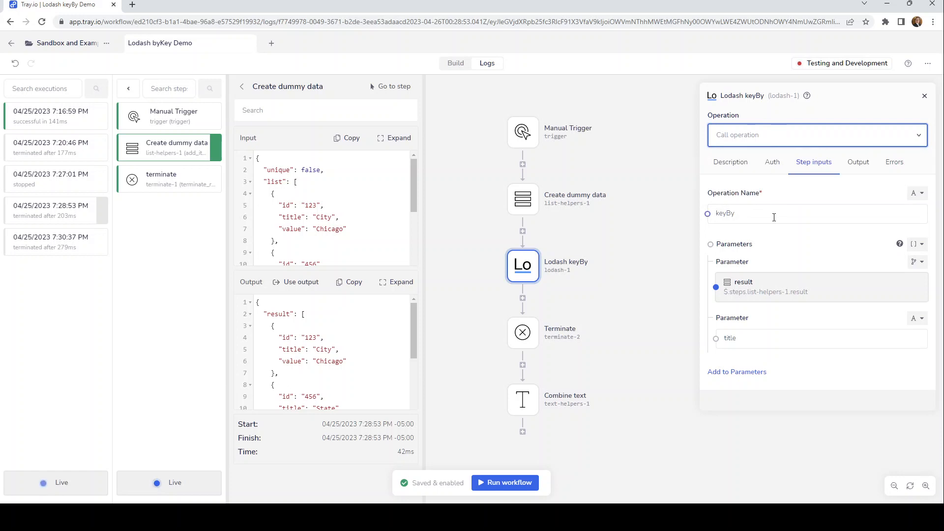
# Examine the full Lodash keyBy output of the newest execution, checking the keys created from the titles, such as Zip code.
pyautogui.click(41, 244)
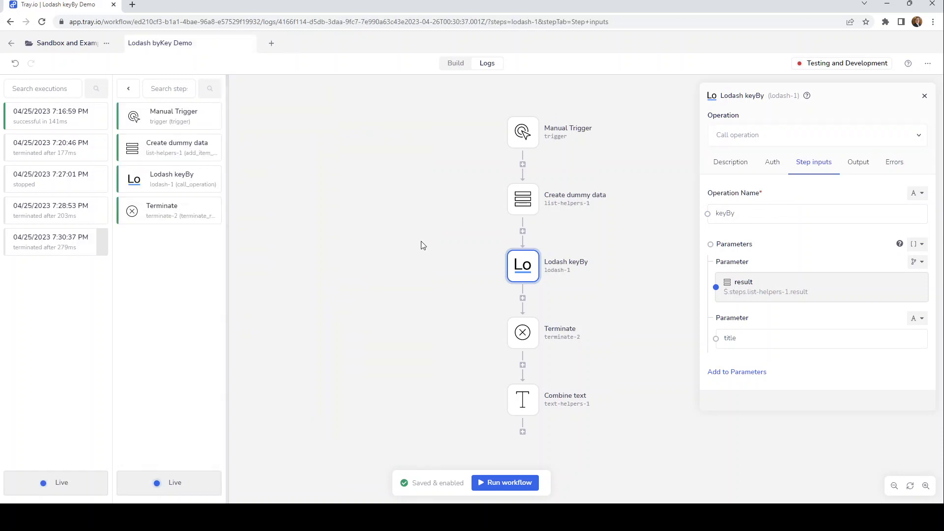
pyautogui.click(156, 183)
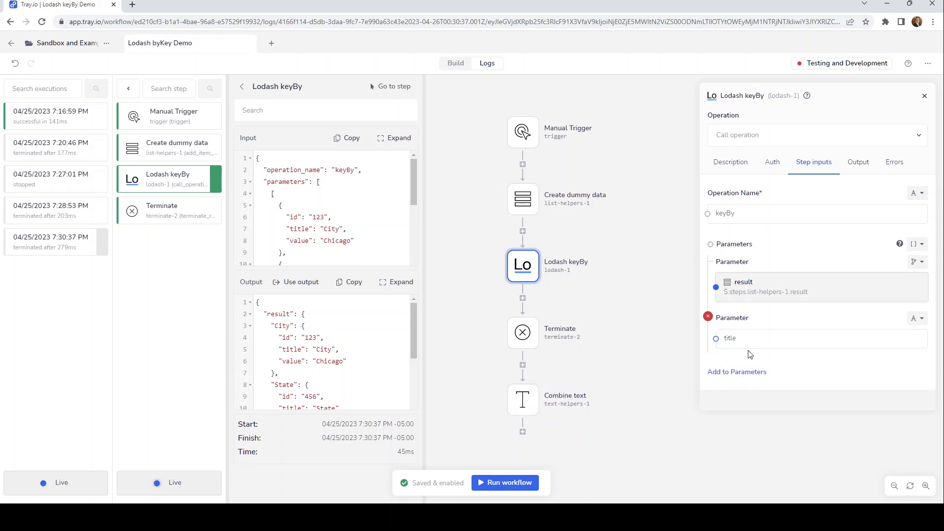
pyautogui.click(396, 283)
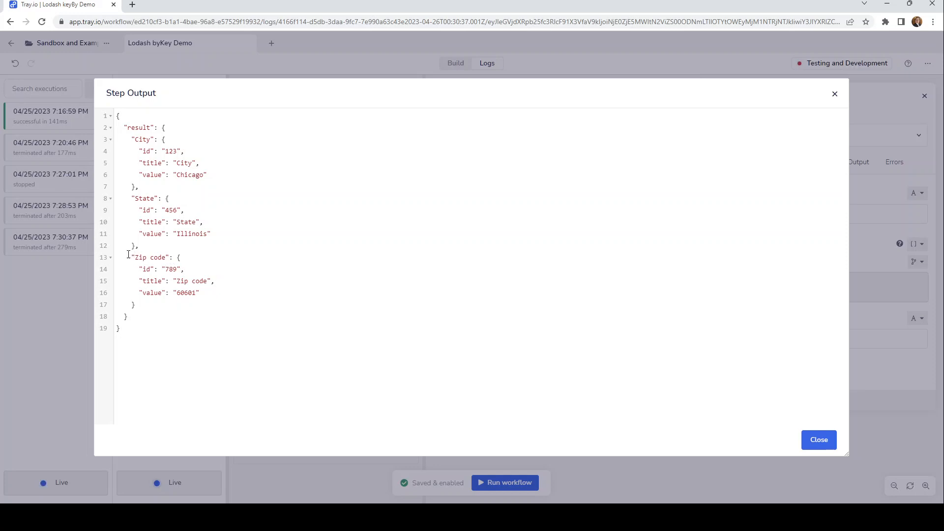
pyautogui.moveTo(132, 258); pyautogui.dragTo(170, 259)
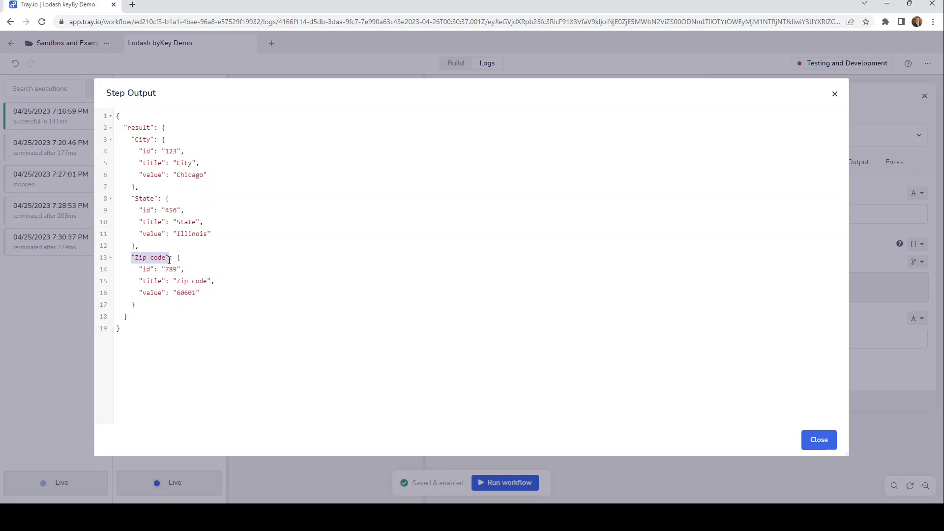
pyautogui.click(150, 256)
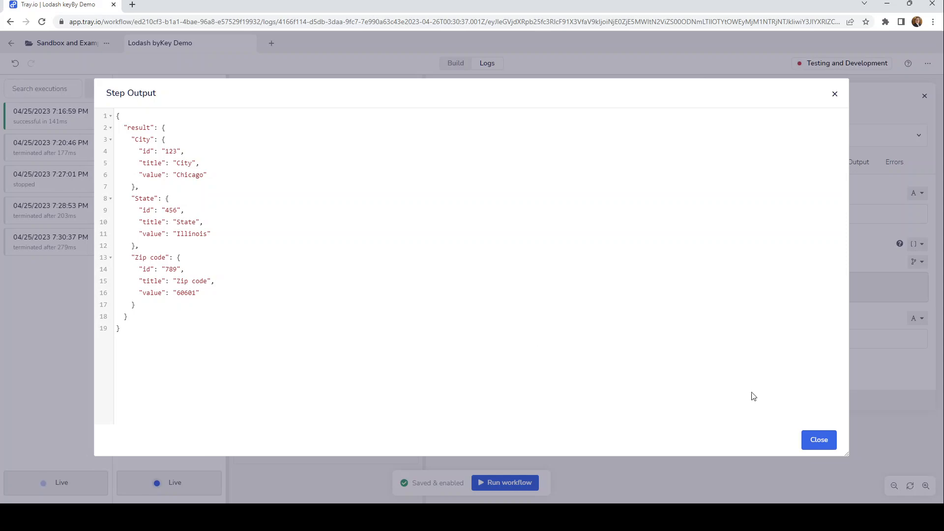
pyautogui.click(819, 441)
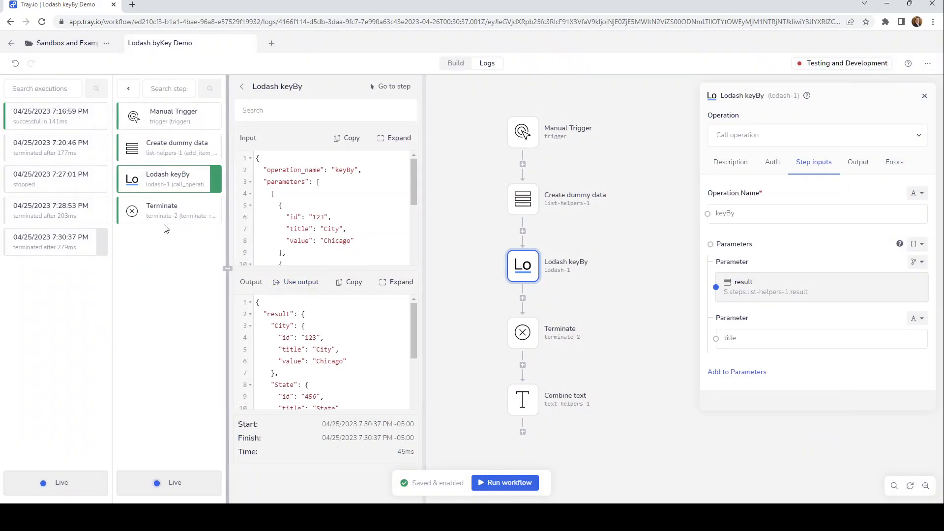
# Apply the logged keyBy output as the step's output schema and map its City value into the first Combine text value.
pyautogui.click(293, 283)
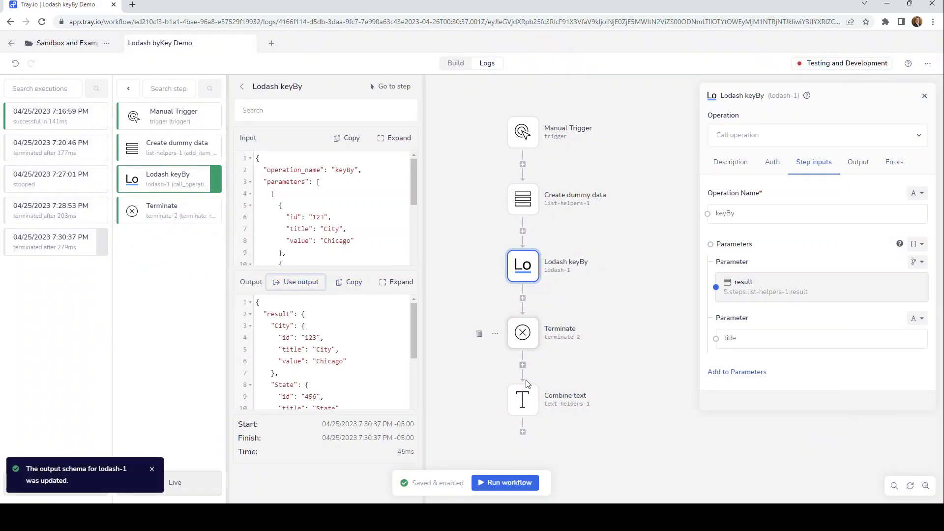
pyautogui.click(522, 397)
pyautogui.click(746, 231)
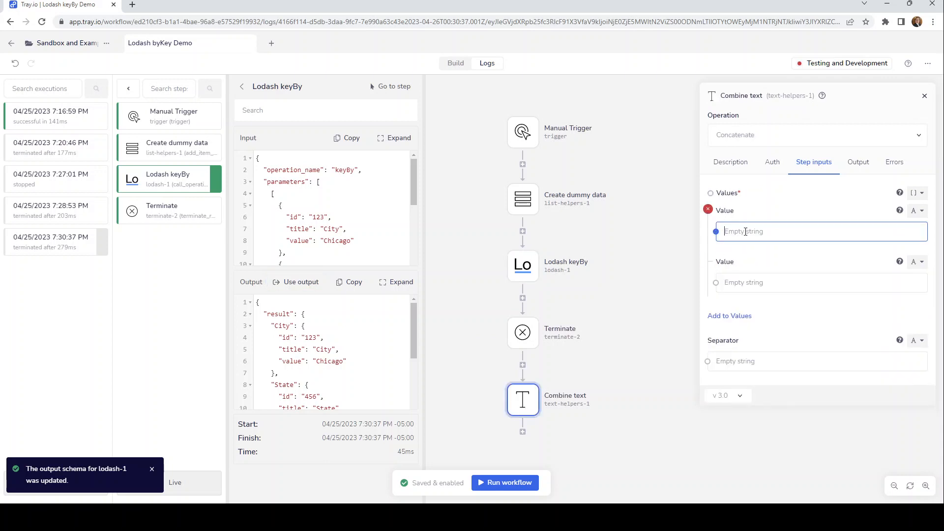
pyautogui.click(731, 231)
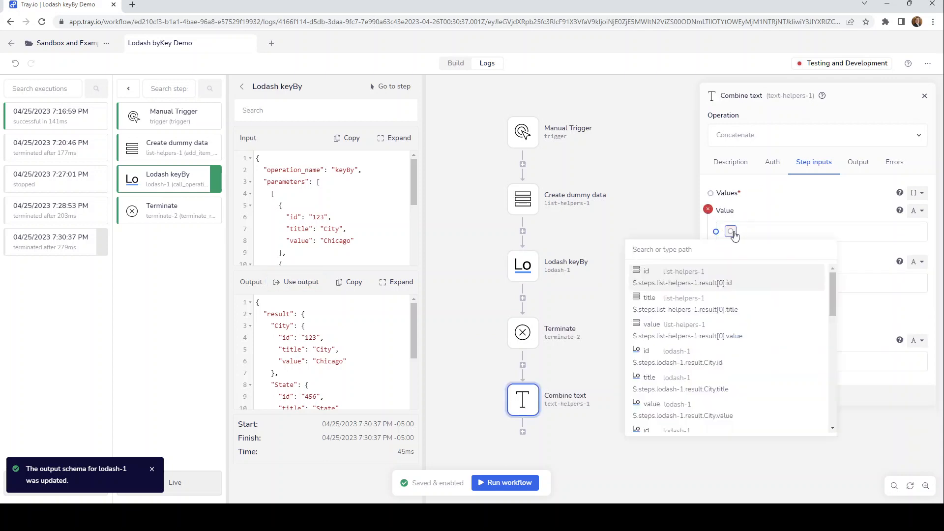
pyautogui.moveTo(731, 231); pyautogui.dragTo(523, 266)
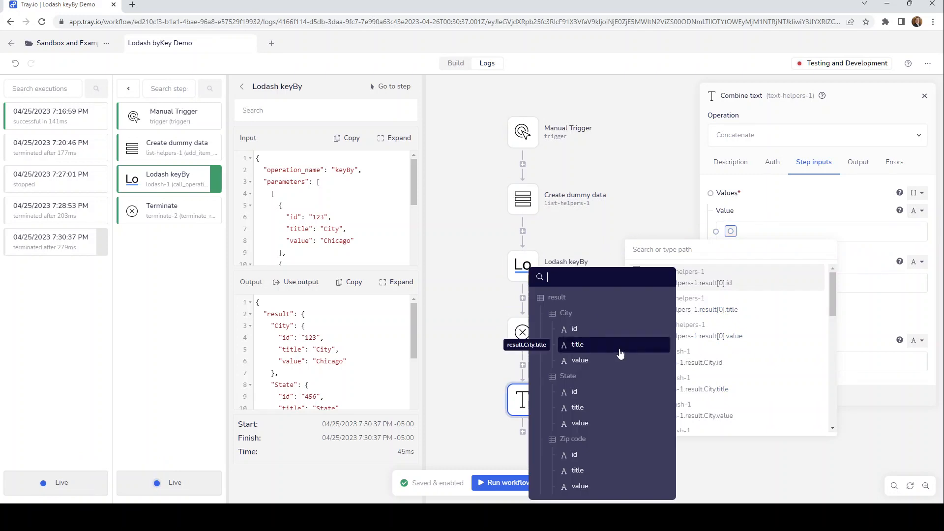
pyautogui.click(604, 360)
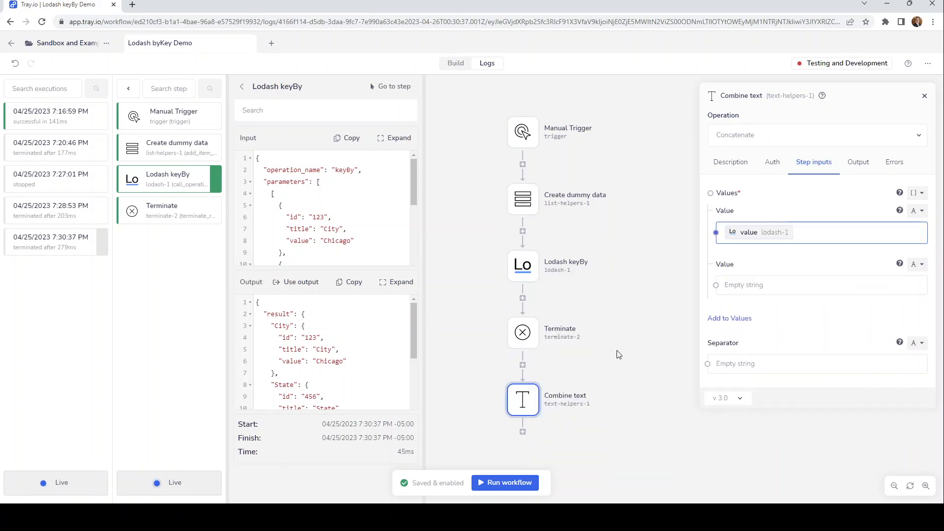
# Append a comma and space, keyBy's State value, a space and its Zip code value to the first Combine text value.
pyautogui.write('.')
pyautogui.moveTo(803, 232); pyautogui.dragTo(519, 268)
pyautogui.click(603, 360)
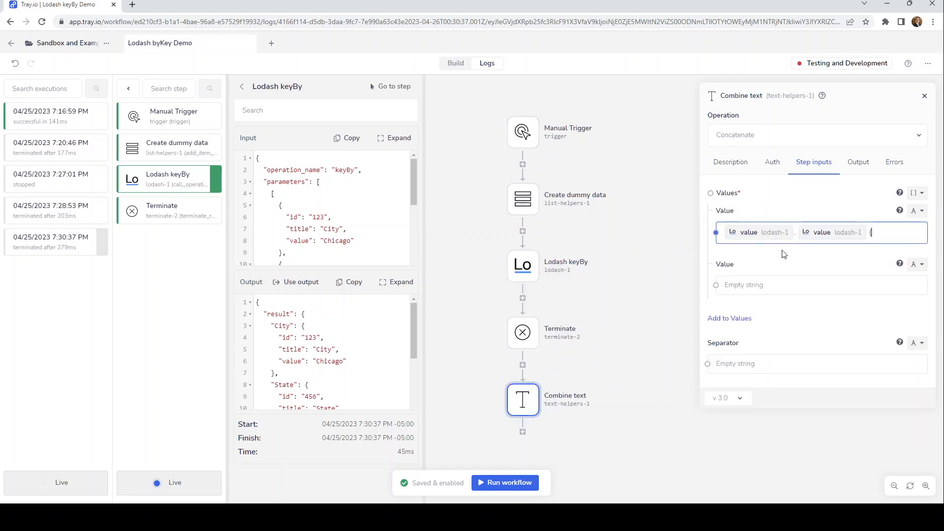
pyautogui.write('{$')
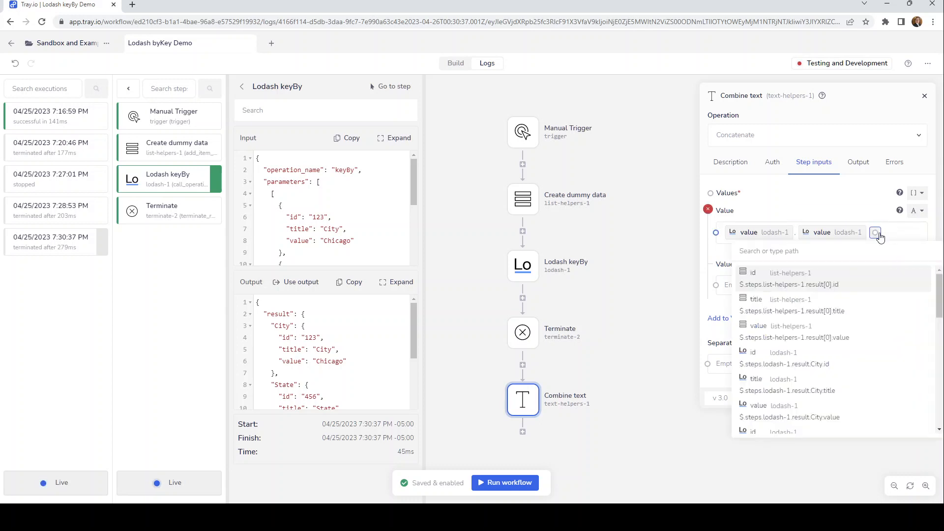
pyautogui.moveTo(876, 232); pyautogui.dragTo(520, 264)
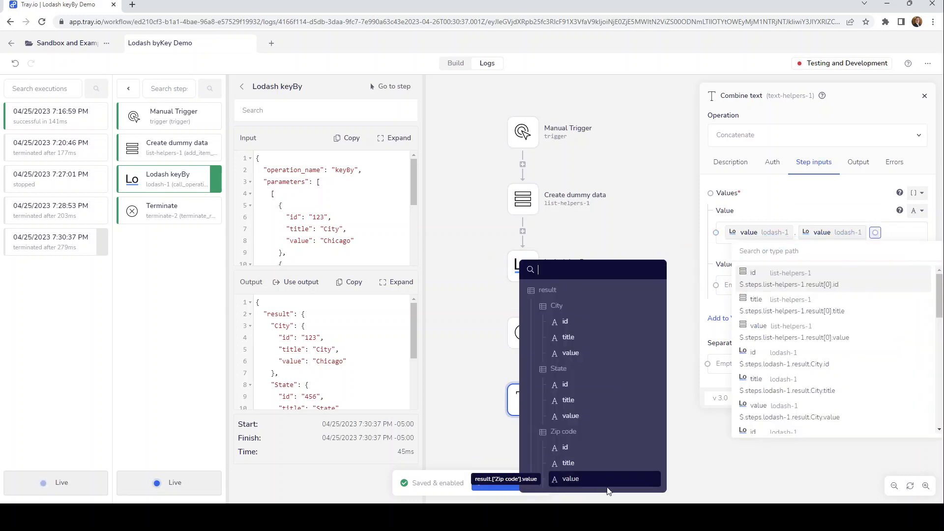
pyautogui.click(595, 484)
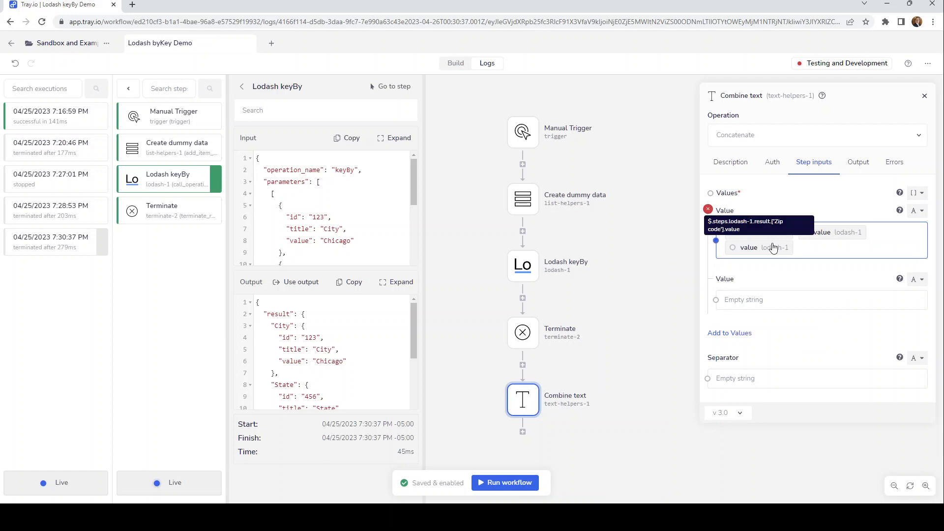
# Check the full path behind the Zip code reference in the first Combine text value.
pyautogui.click(770, 249)
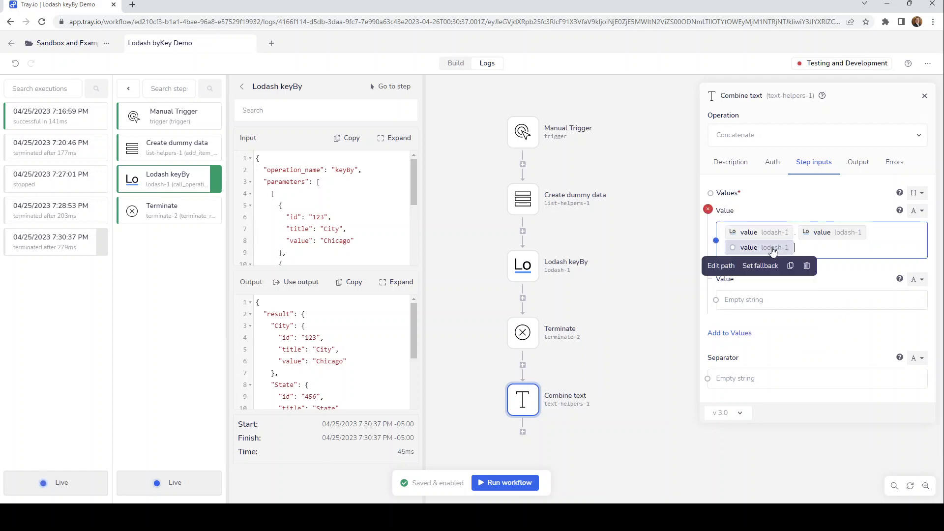
pyautogui.click(722, 267)
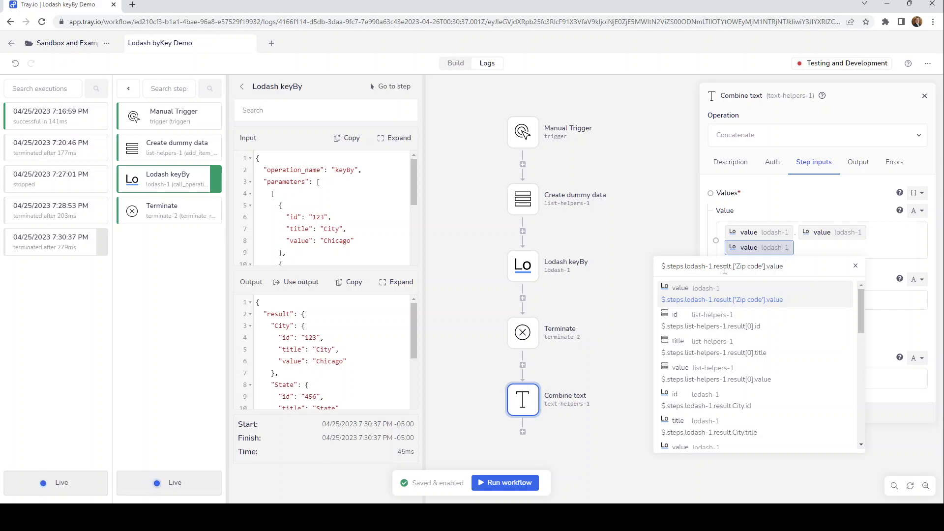
pyautogui.click(816, 247)
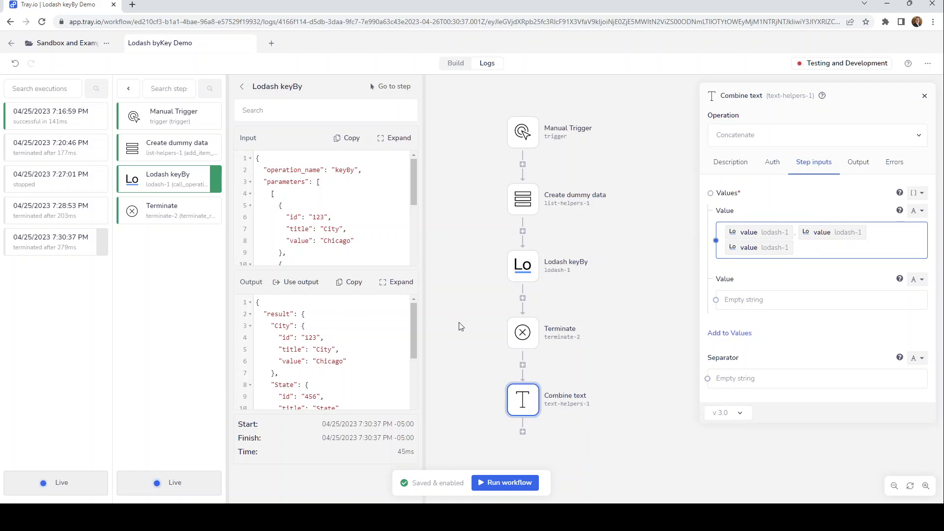
# Delete the terminate-2 step before Combine text and run the workflow again.
pyautogui.click(480, 334)
pyautogui.click(602, 305)
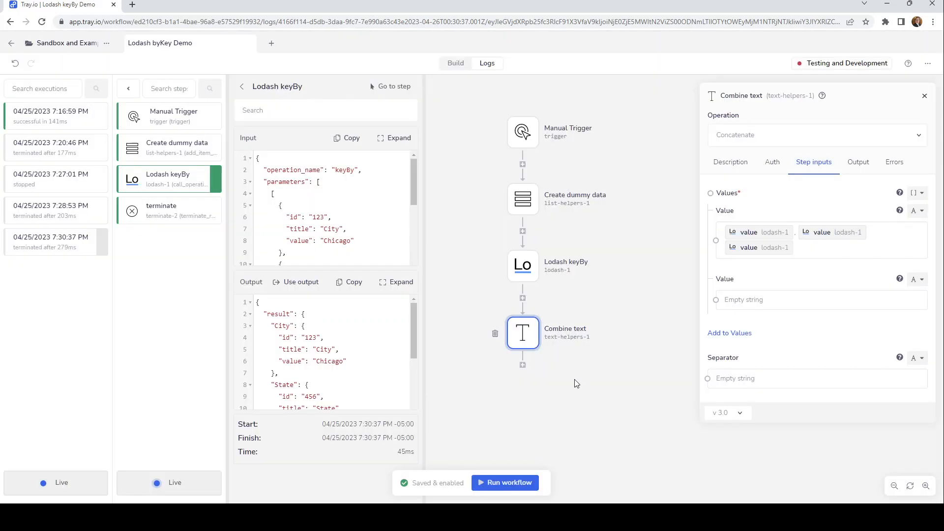
pyautogui.click(526, 484)
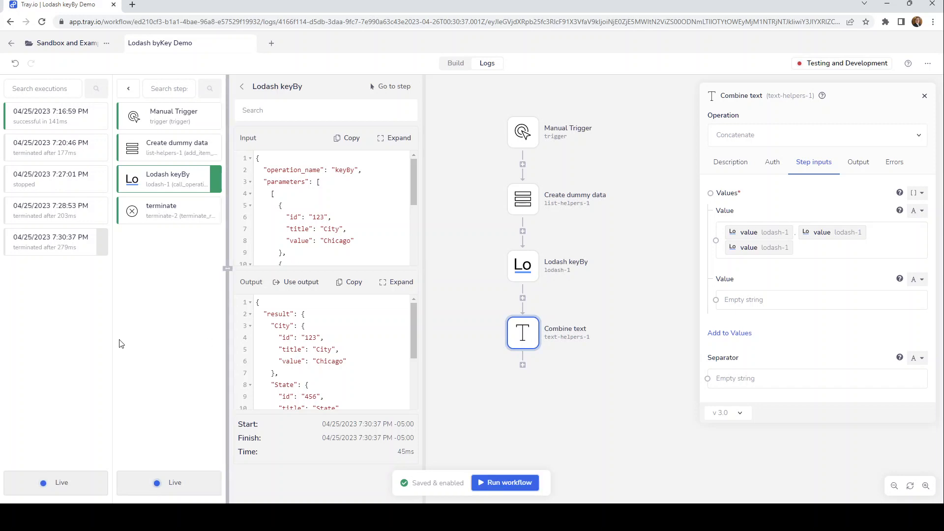
# Examine the newest execution's Combine text input and output, and open the Create dummy data step's inputs.
pyautogui.click(54, 273)
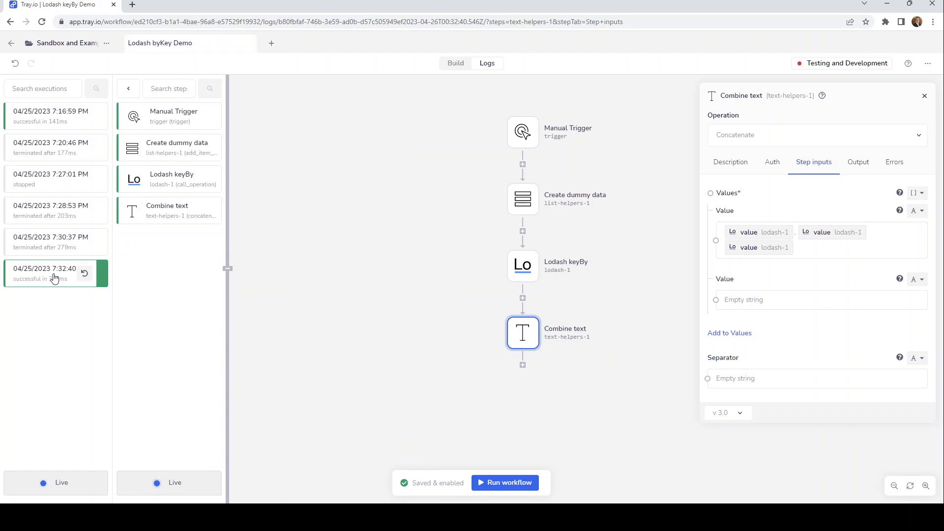
pyautogui.click(176, 217)
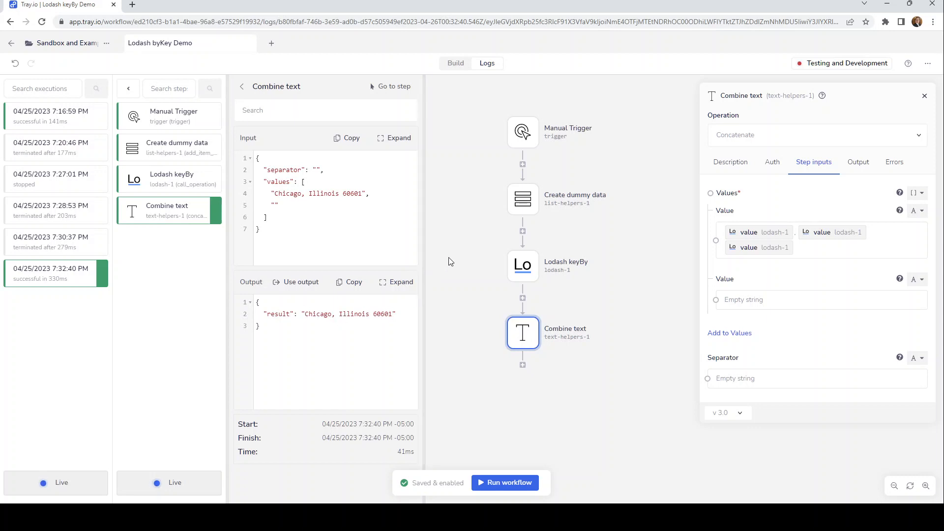
pyautogui.click(528, 206)
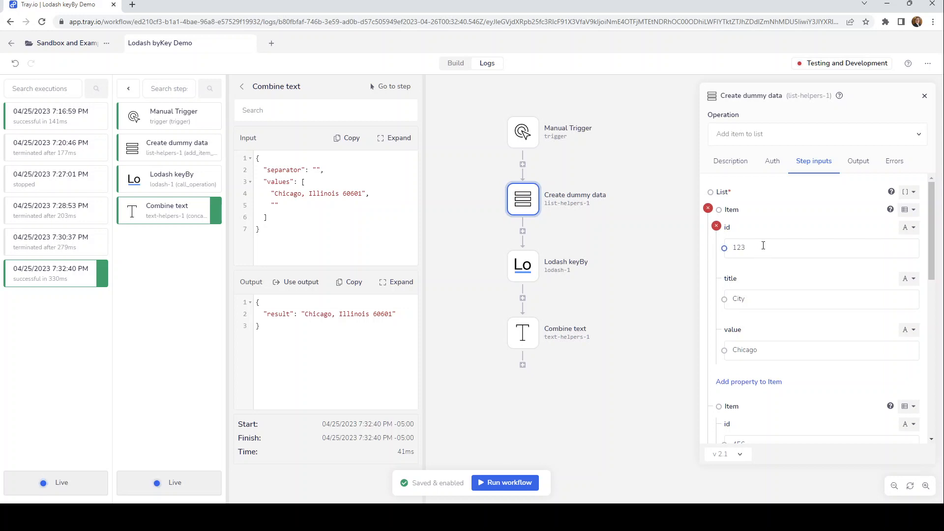